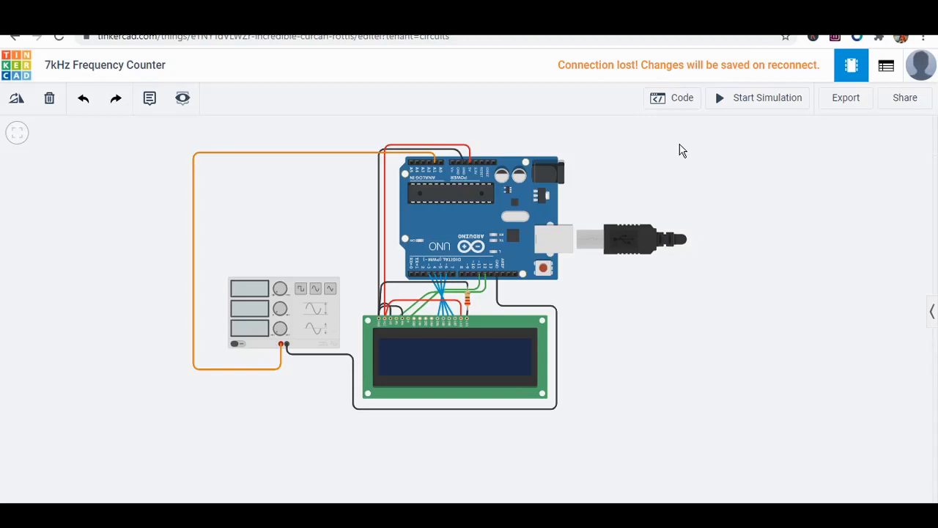
Inspect the LCD's data, RS, E, RW and V0 wires and the Arduino pins they connect to.
{"action": "scroll", "coordinate": [516, 333], "scroll_direction": "up", "scroll_amount": 3}
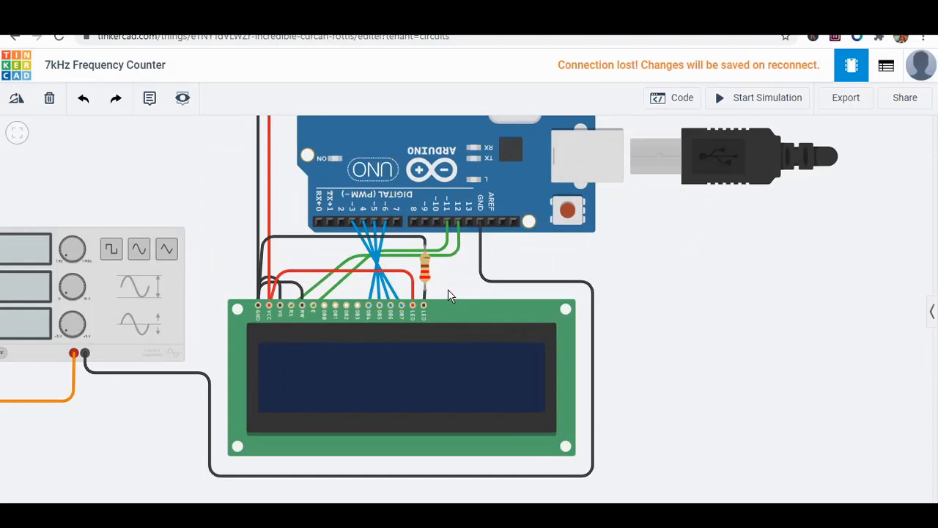
{"action": "left_click", "coordinate": [446, 382]}
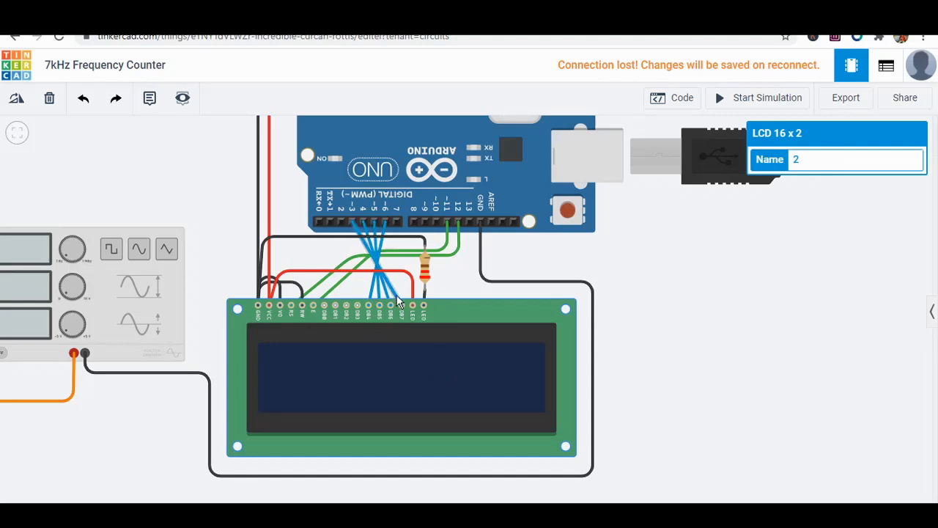
{"action": "scroll", "coordinate": [401, 311], "scroll_direction": "up", "scroll_amount": 2}
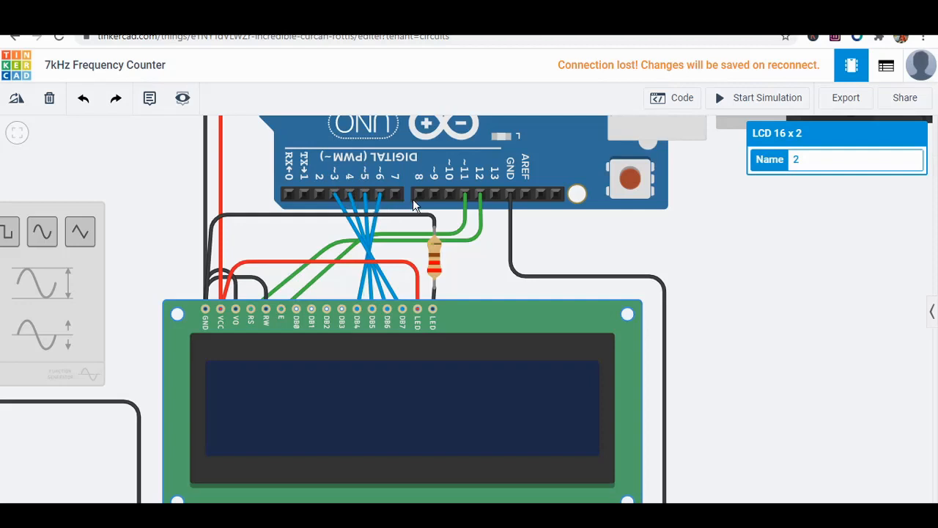
{"action": "left_click", "coordinate": [305, 291]}
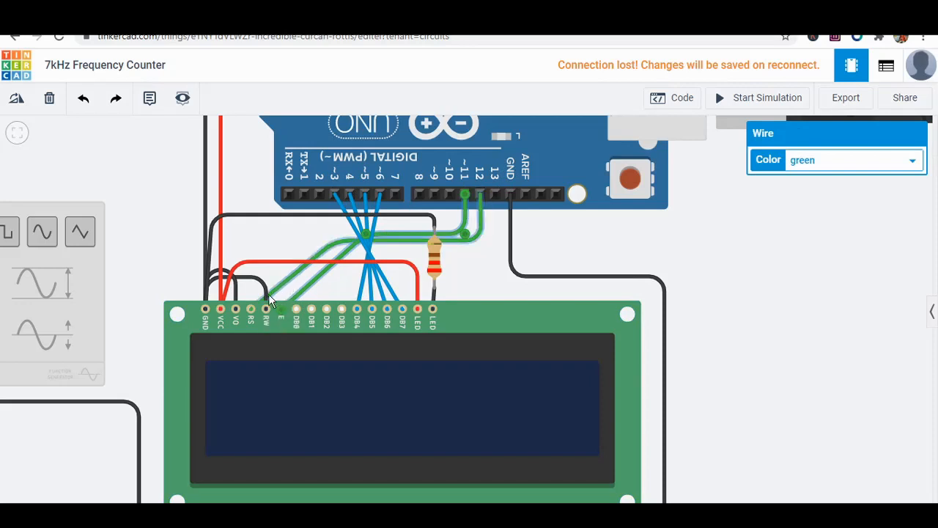
{"action": "left_click", "coordinate": [250, 309]}
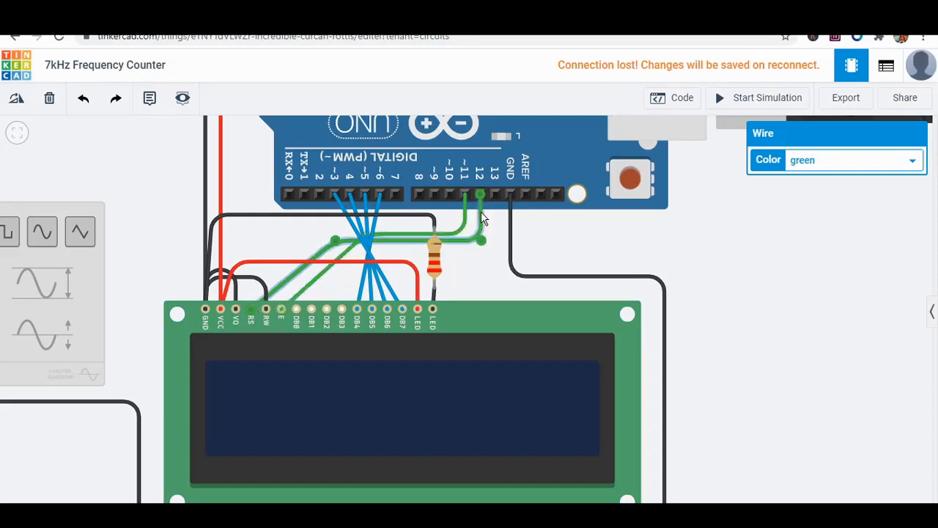
{"action": "left_click", "coordinate": [261, 287]}
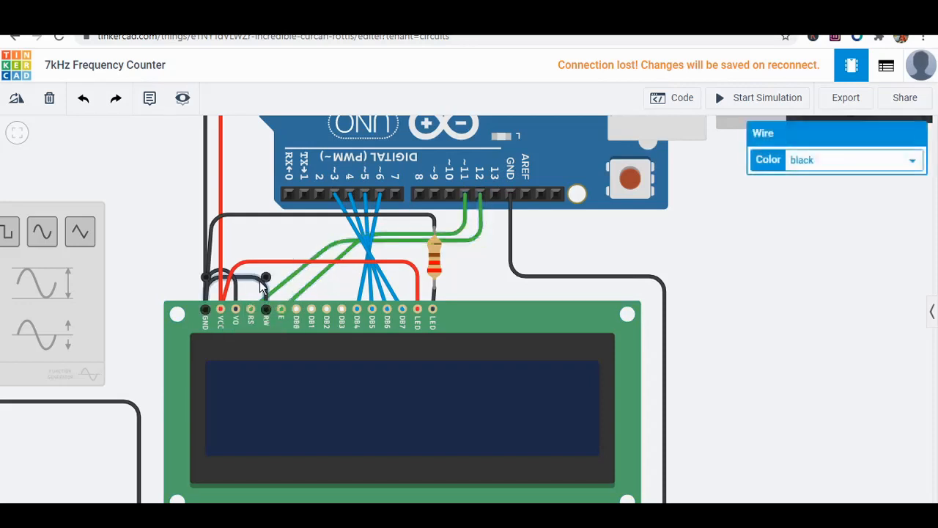
{"action": "left_click_drag", "start_coordinate": [265, 309], "coordinate": [236, 309]}
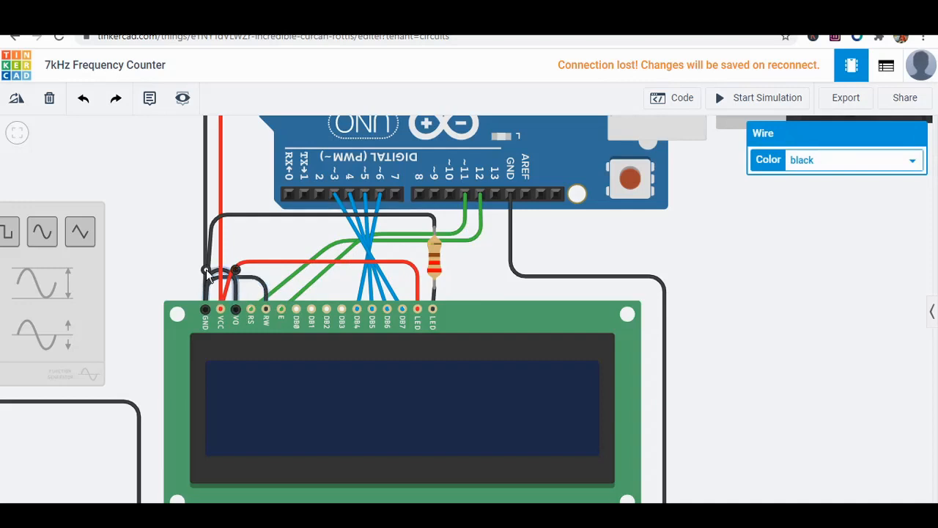
{"action": "scroll", "coordinate": [208, 273], "scroll_direction": "down", "scroll_amount": 2}
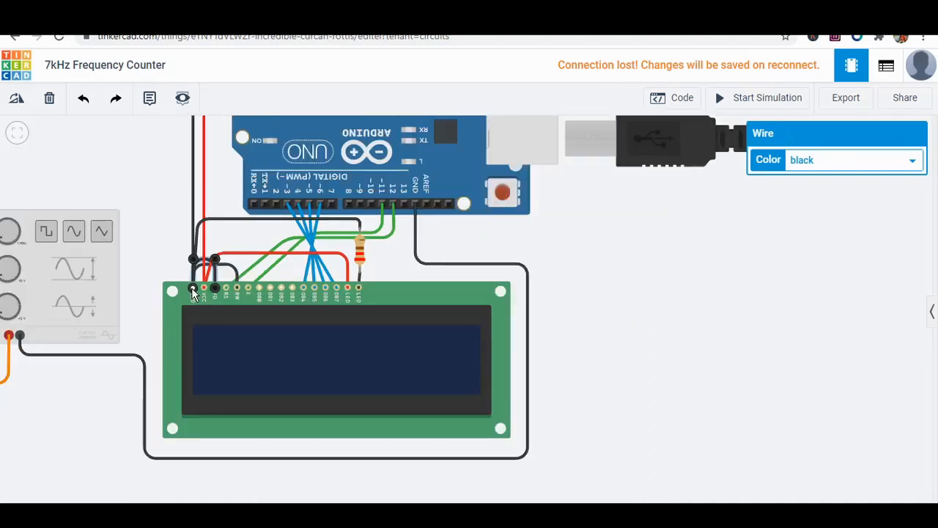
Trace the LCD's ground and VCC wires up to the Arduino's power header.
{"action": "left_click", "coordinate": [161, 176]}
{"action": "scroll", "coordinate": [161, 181], "scroll_direction": "down", "scroll_amount": 3}
{"action": "scroll", "coordinate": [241, 358], "scroll_direction": "up", "scroll_amount": 4}
{"action": "left_click", "coordinate": [240, 369]}
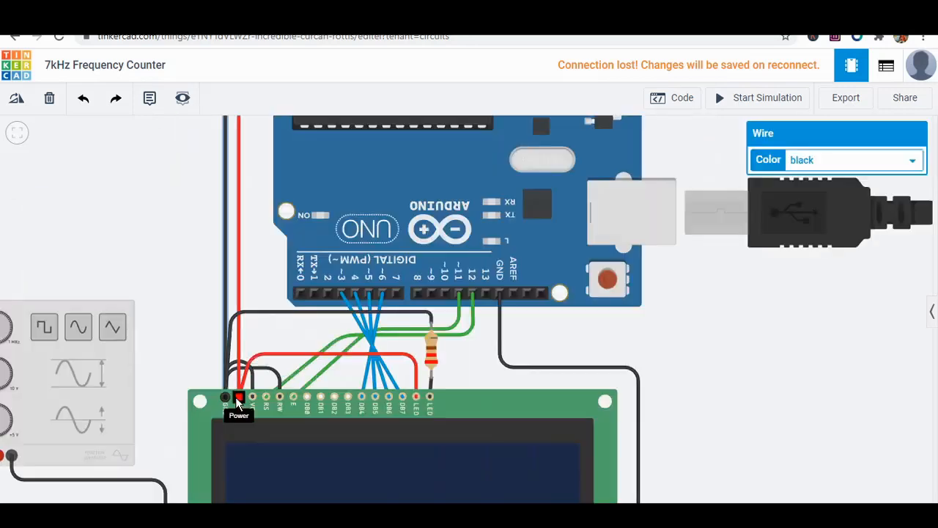
{"action": "left_click", "coordinate": [239, 383]}
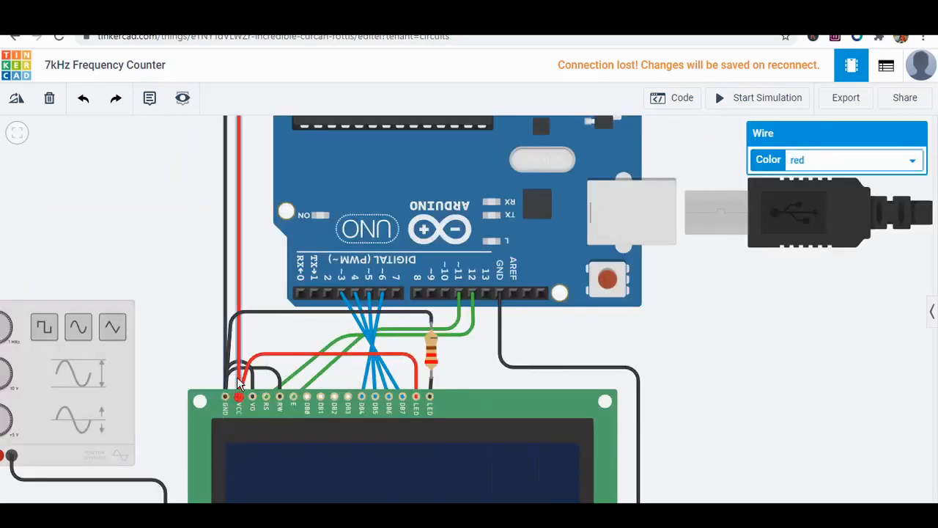
{"action": "scroll", "coordinate": [238, 387], "scroll_direction": "down", "scroll_amount": 3}
{"action": "scroll", "coordinate": [344, 181], "scroll_direction": "up", "scroll_amount": 4}
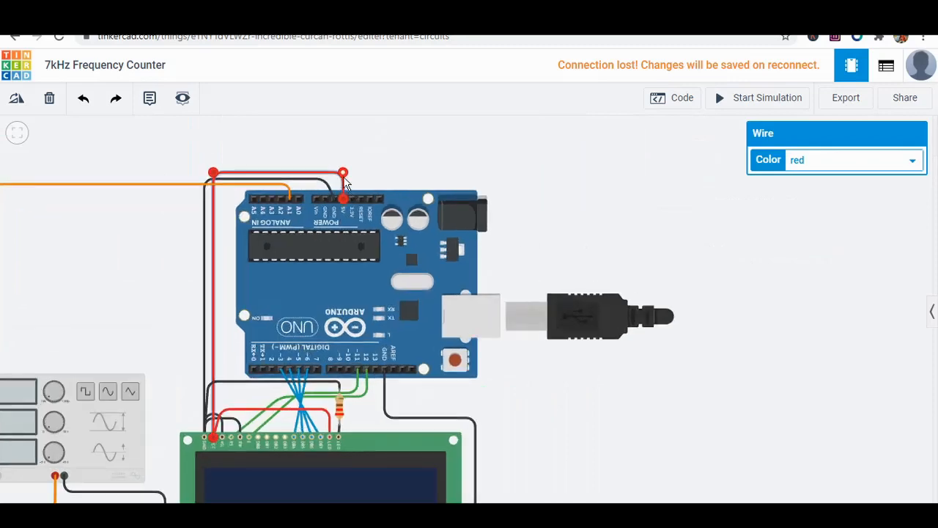
{"action": "scroll", "coordinate": [373, 345], "scroll_direction": "down", "scroll_amount": 2}
{"action": "scroll", "coordinate": [335, 345], "scroll_direction": "up", "scroll_amount": 2}
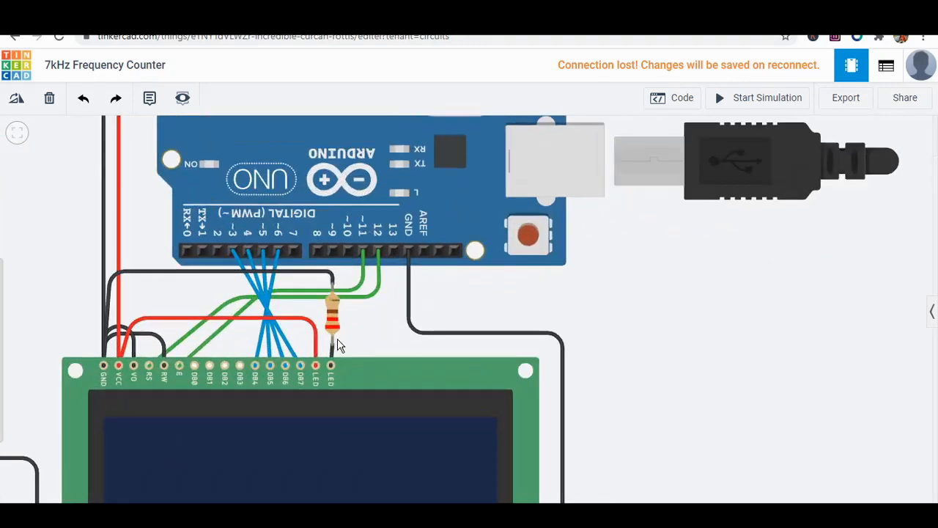
Inspect the LCD backlight's red wire to VCC and its black wire through the resistor to ground.
{"action": "left_click", "coordinate": [316, 339]}
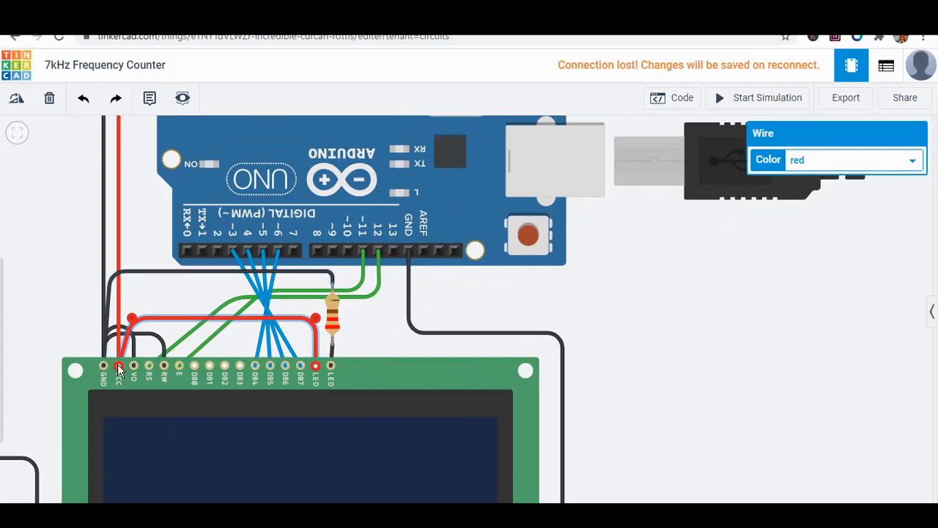
{"action": "left_click", "coordinate": [330, 365]}
{"action": "left_click", "coordinate": [332, 344]}
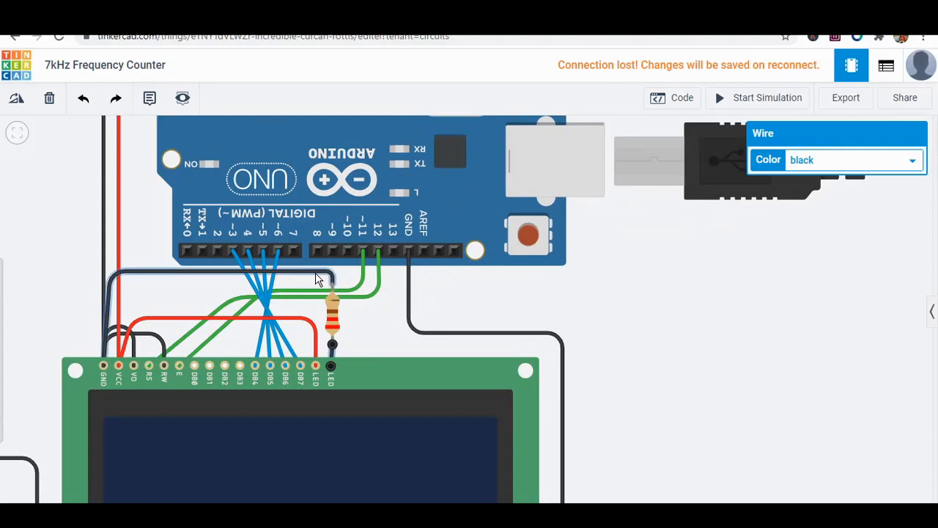
{"action": "left_click", "coordinate": [333, 326]}
{"action": "left_click", "coordinate": [391, 340]}
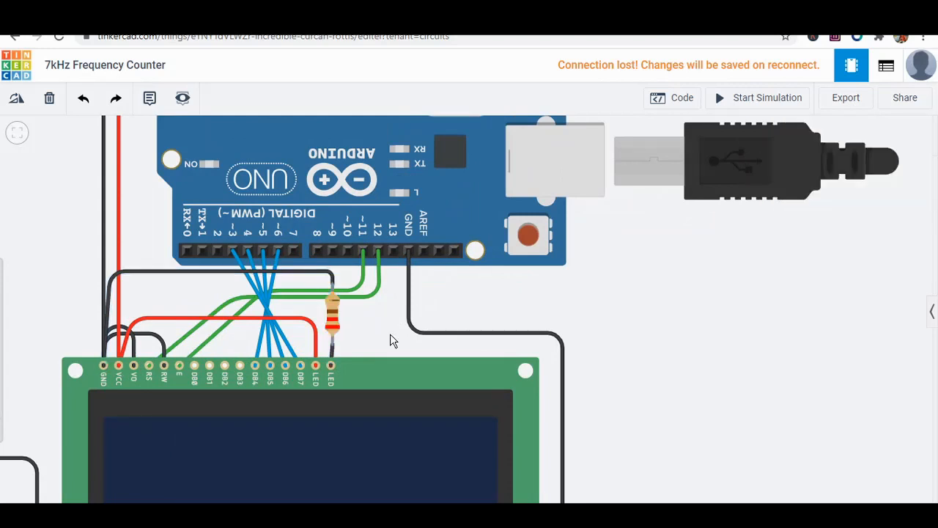
Open the Arduino code and examine the LiquidCrystal include and the LCD pin assignment line.
{"action": "left_click", "coordinate": [688, 99]}
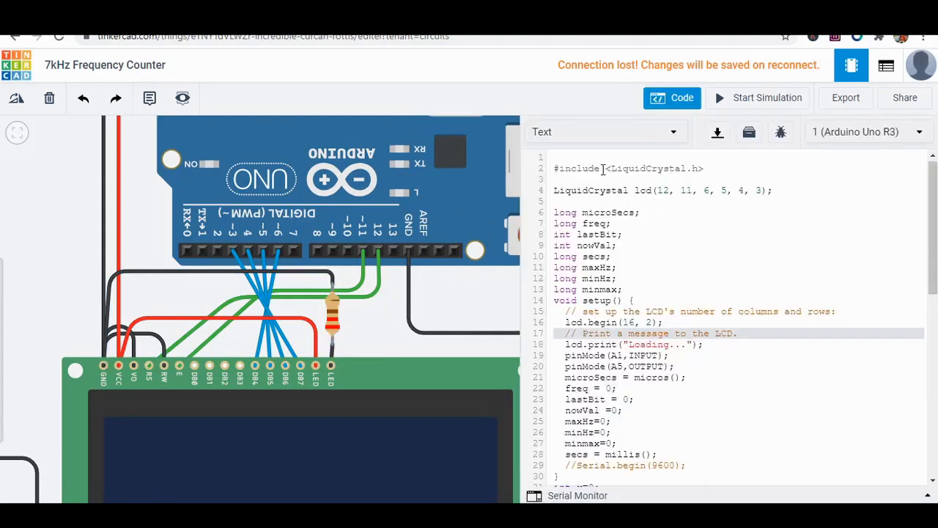
{"action": "double_click", "coordinate": [665, 168]}
{"action": "triple_click", "coordinate": [666, 168]}
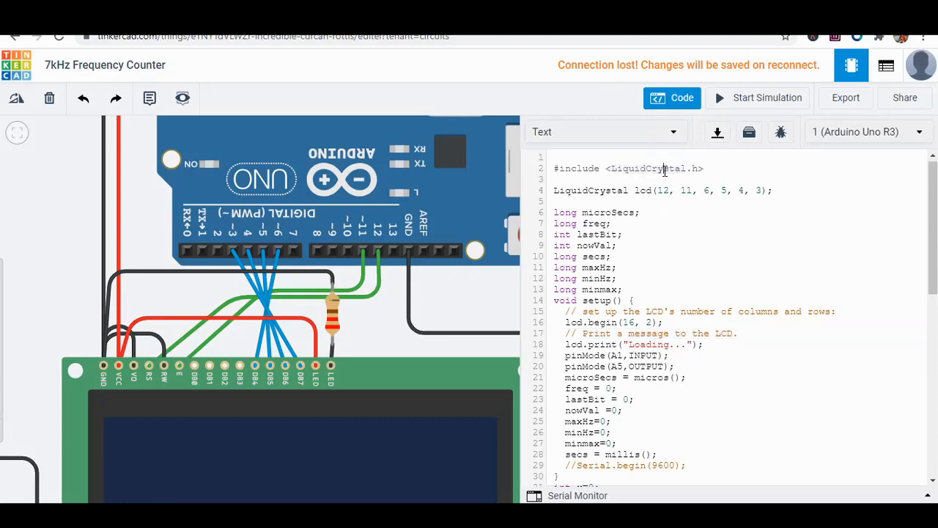
{"action": "triple_click", "coordinate": [592, 190]}
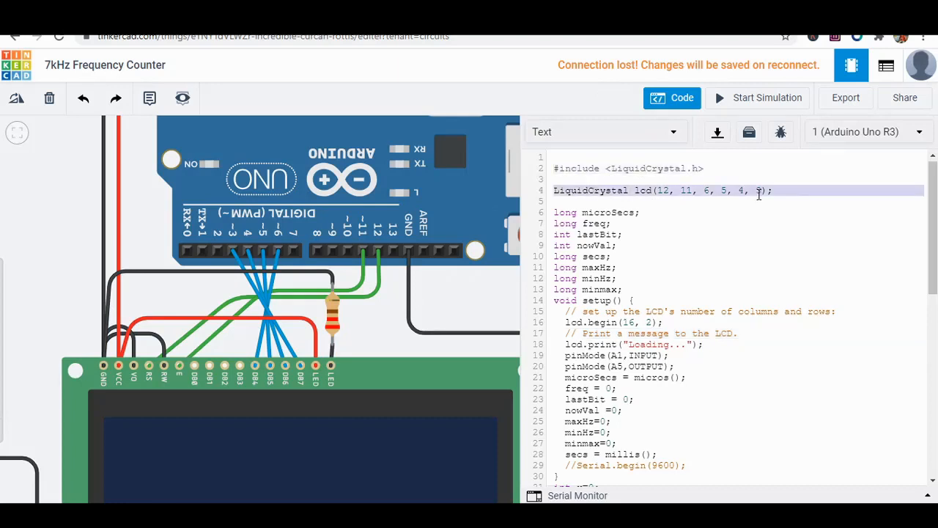
{"action": "triple_click", "coordinate": [781, 195]}
Read through the variable declarations, setup and loop functions of the sketch, and close the code editor.
{"action": "left_click", "coordinate": [634, 225]}
{"action": "scroll", "coordinate": [634, 224], "scroll_direction": "down", "scroll_amount": 2}
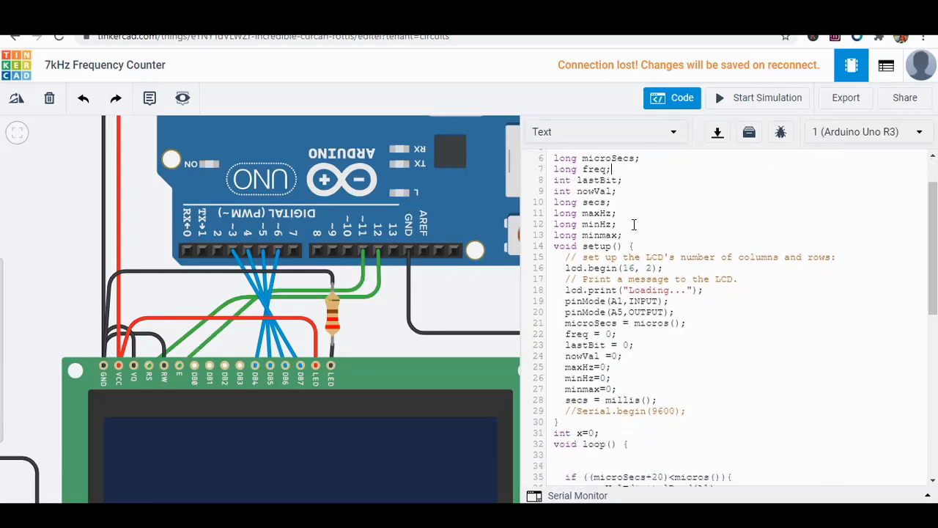
{"action": "scroll", "coordinate": [634, 224], "scroll_direction": "up", "scroll_amount": 2}
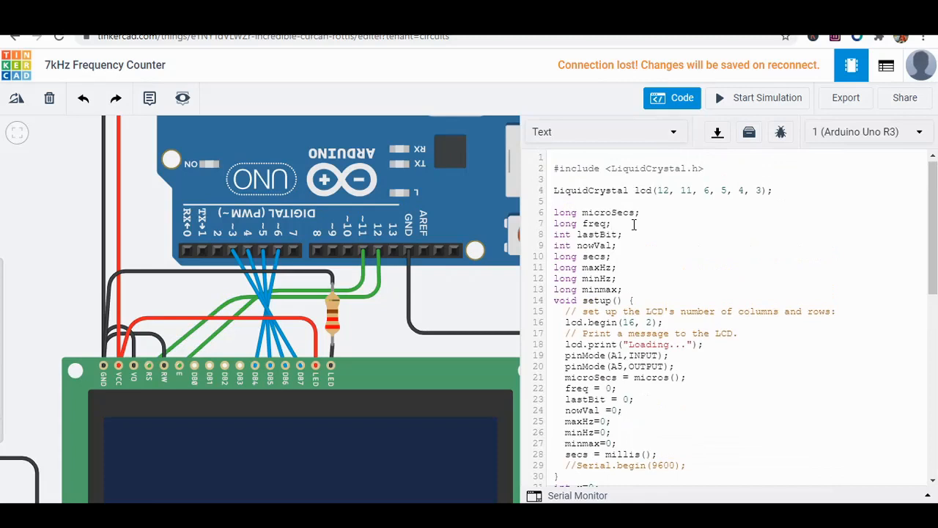
{"action": "scroll", "coordinate": [634, 225], "scroll_direction": "down", "scroll_amount": 4}
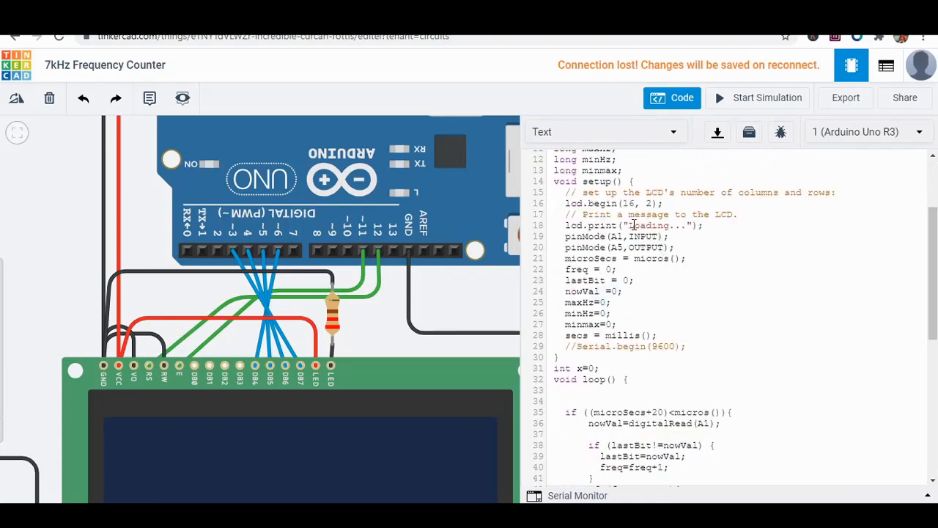
{"action": "triple_click", "coordinate": [601, 202]}
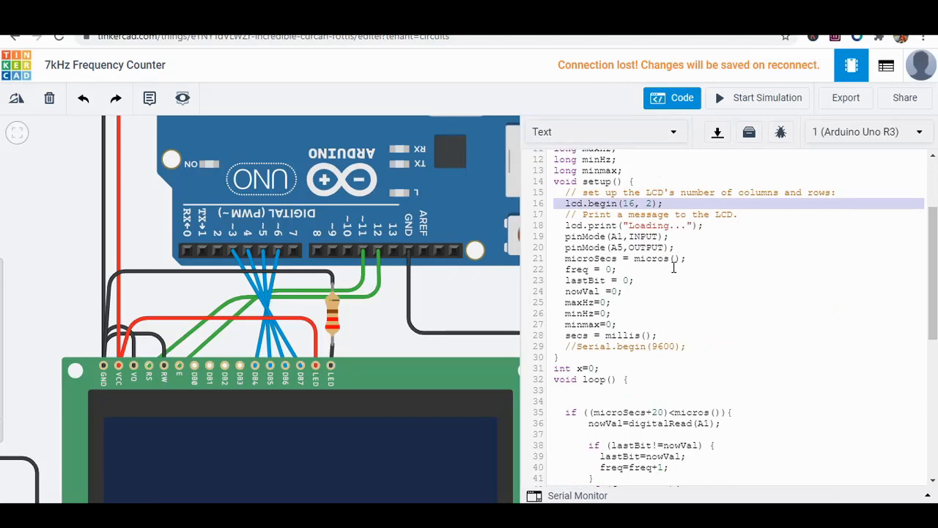
{"action": "scroll", "coordinate": [674, 267], "scroll_direction": "down", "scroll_amount": 4}
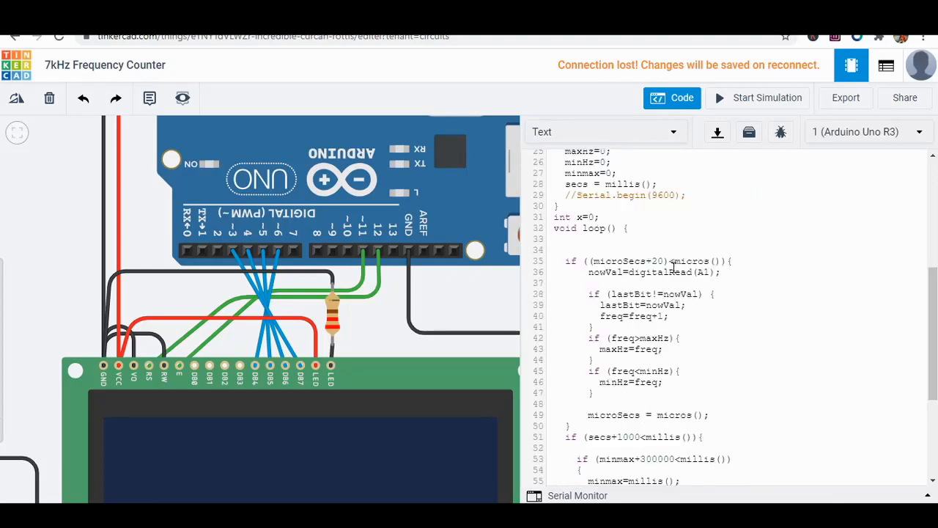
{"action": "scroll", "coordinate": [673, 267], "scroll_direction": "down", "scroll_amount": 6}
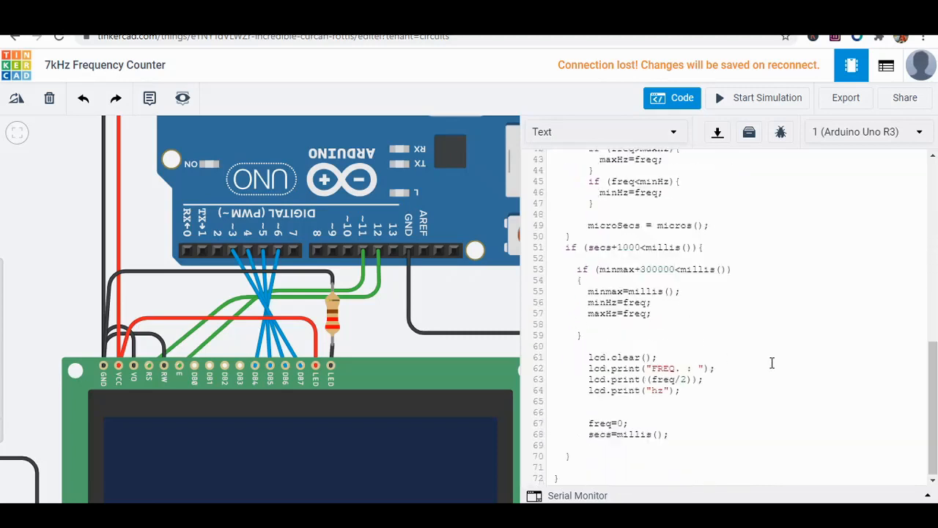
{"action": "double_click", "coordinate": [764, 410]}
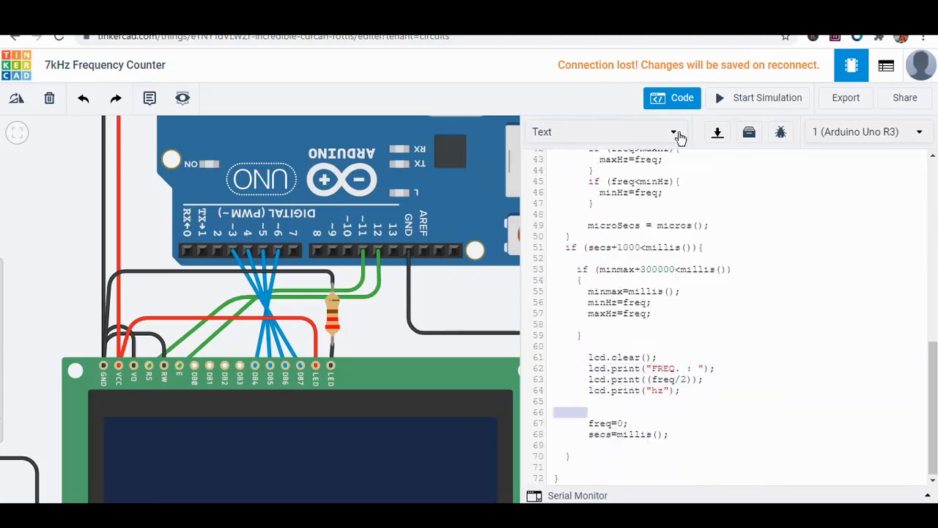
{"action": "left_click", "coordinate": [673, 101]}
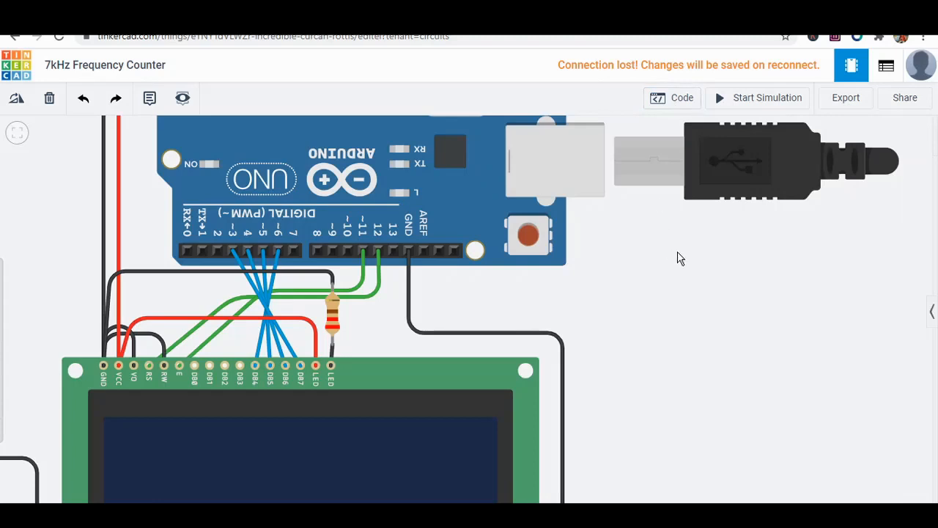
Inspect the function generator's frequency, amplitude, DC offset and waveform settings, and deselect it.
{"action": "scroll", "coordinate": [679, 257], "scroll_direction": "down", "scroll_amount": 4}
{"action": "scroll", "coordinate": [293, 203], "scroll_direction": "up", "scroll_amount": 2}
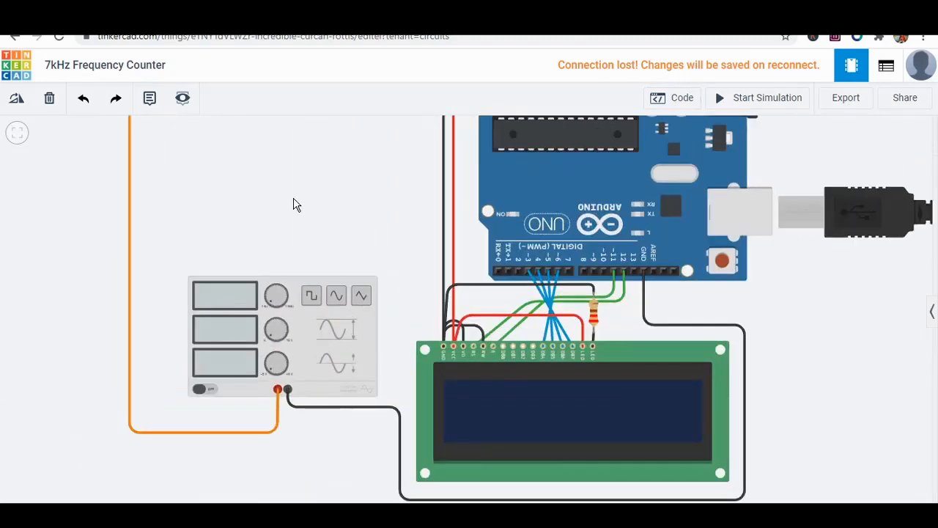
{"action": "scroll", "coordinate": [293, 203], "scroll_direction": "up", "scroll_amount": 2}
{"action": "left_click", "coordinate": [291, 369]}
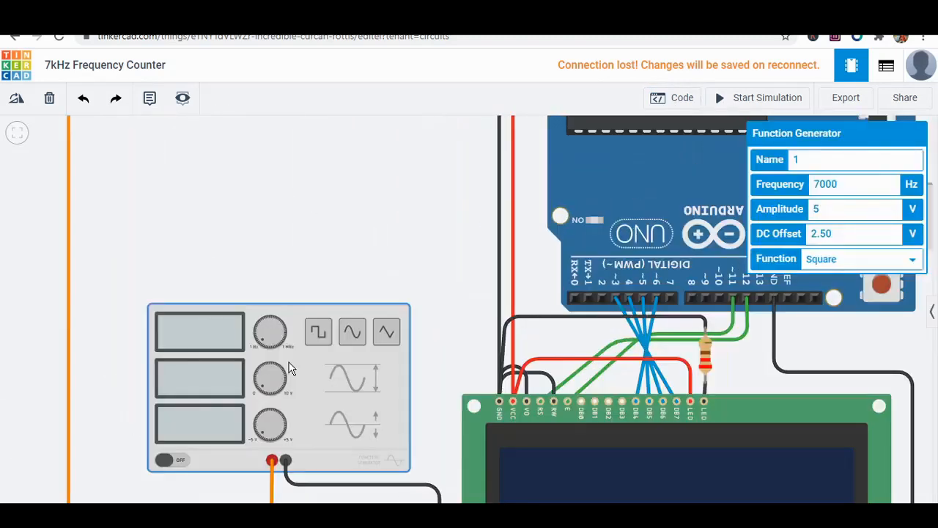
{"action": "left_click", "coordinate": [471, 210]}
{"action": "scroll", "coordinate": [471, 241], "scroll_direction": "down", "scroll_amount": 3}
{"action": "scroll", "coordinate": [451, 196], "scroll_direction": "down", "scroll_amount": 3}
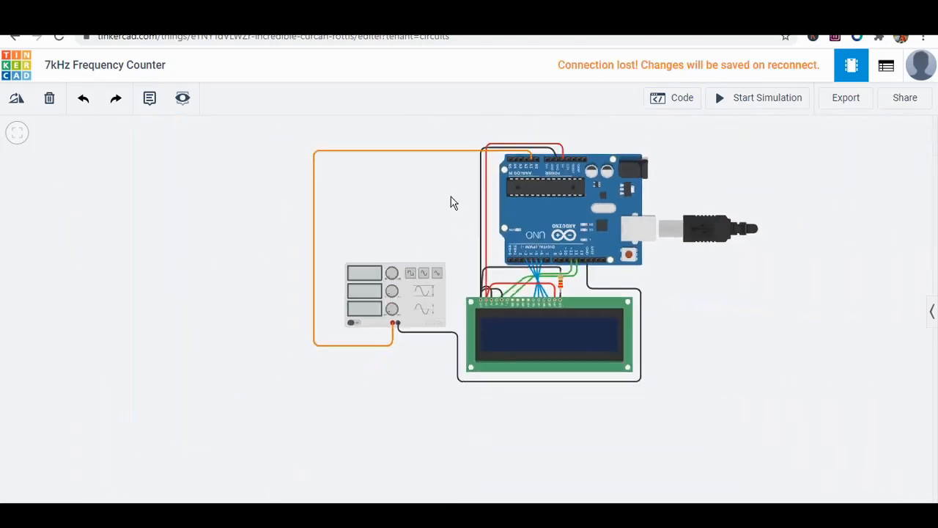
Set the function generator's frequency to 1000 Hz.
{"action": "scroll", "coordinate": [450, 195], "scroll_direction": "up", "scroll_amount": 4}
{"action": "scroll", "coordinate": [451, 196], "scroll_direction": "up", "scroll_amount": 3}
{"action": "left_click", "coordinate": [403, 374]}
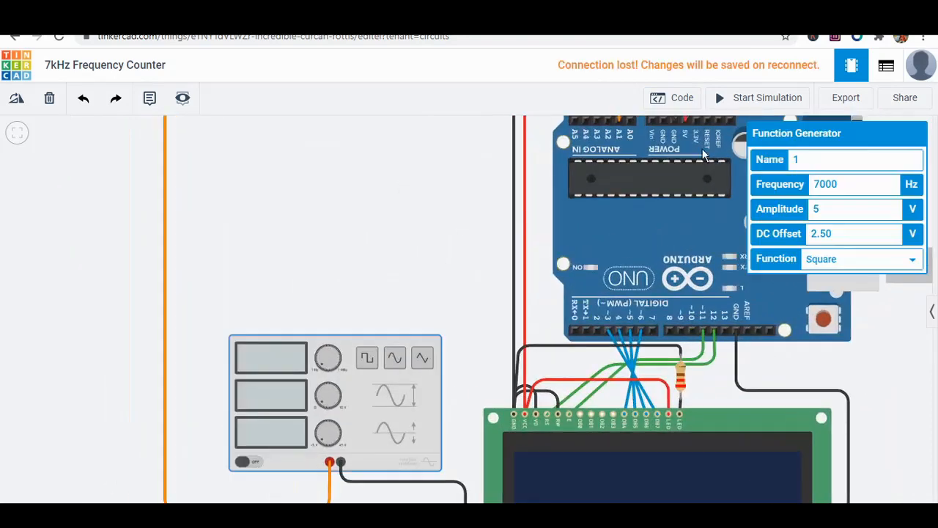
{"action": "left_click_drag", "start_coordinate": [820, 188], "coordinate": [813, 187]}
{"action": "type", "text": "1"}
{"action": "left_click", "coordinate": [301, 216]}
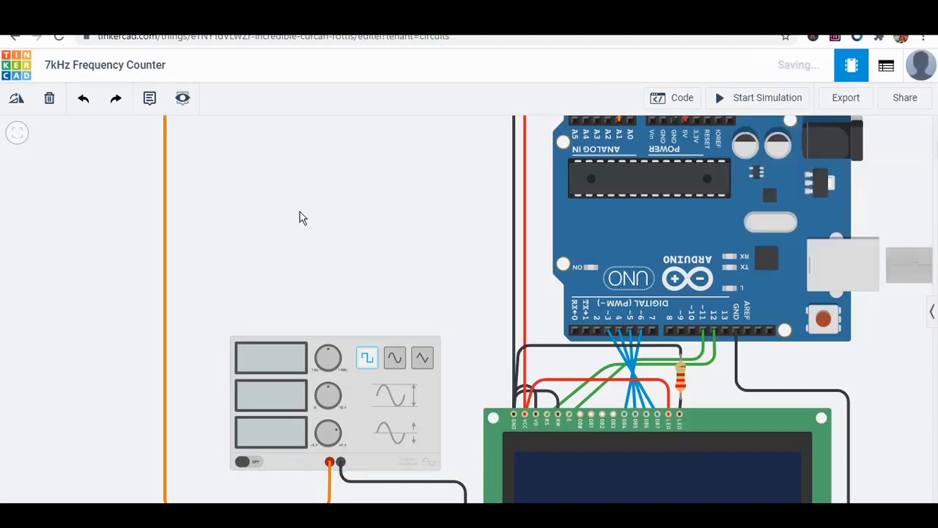
Start the simulation and check the frequency reading on the LCD against the function generator.
{"action": "left_click_drag", "start_coordinate": [410, 212], "coordinate": [309, 176]}
{"action": "left_click", "coordinate": [734, 102]}
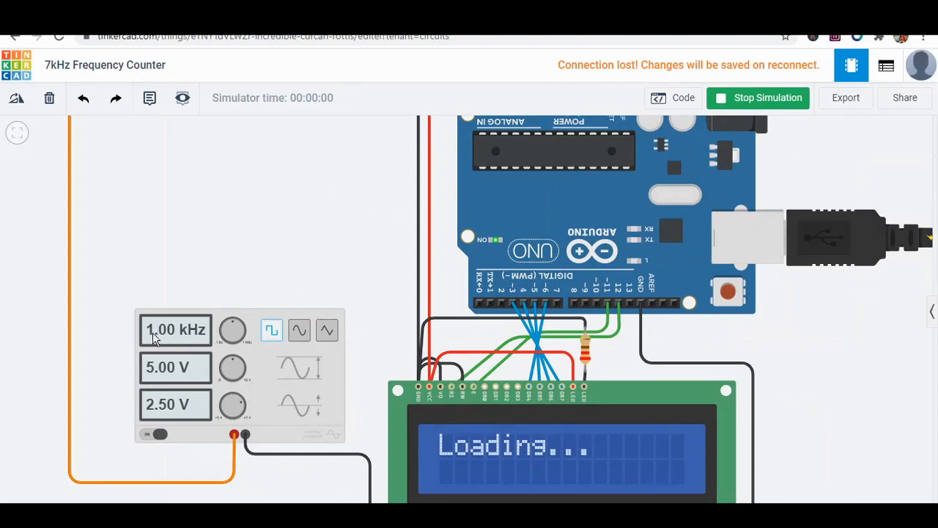
{"action": "scroll", "coordinate": [274, 250], "scroll_direction": "down", "scroll_amount": 5}
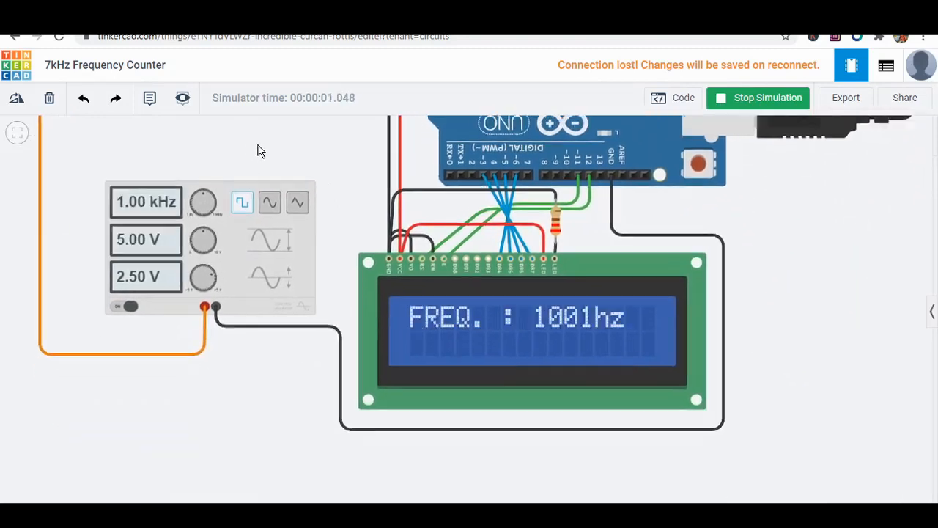
{"action": "scroll", "coordinate": [267, 157], "scroll_direction": "down", "scroll_amount": 3}
{"action": "key", "text": "f"}
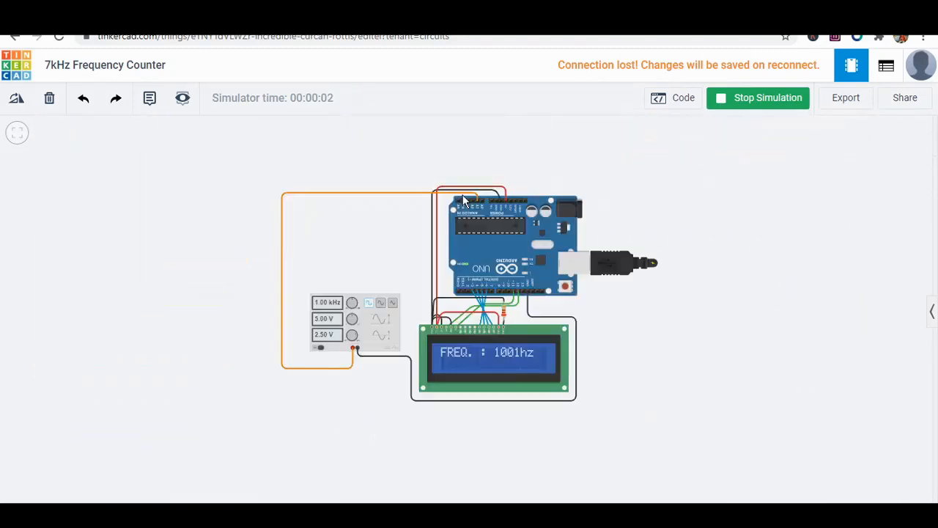
Select the orange signal wire between the function generator and Arduino pin A1 to trace its connection.
{"action": "left_click", "coordinate": [463, 192]}
{"action": "left_click", "coordinate": [462, 192]}
{"action": "scroll", "coordinate": [463, 192], "scroll_direction": "up", "scroll_amount": 2}
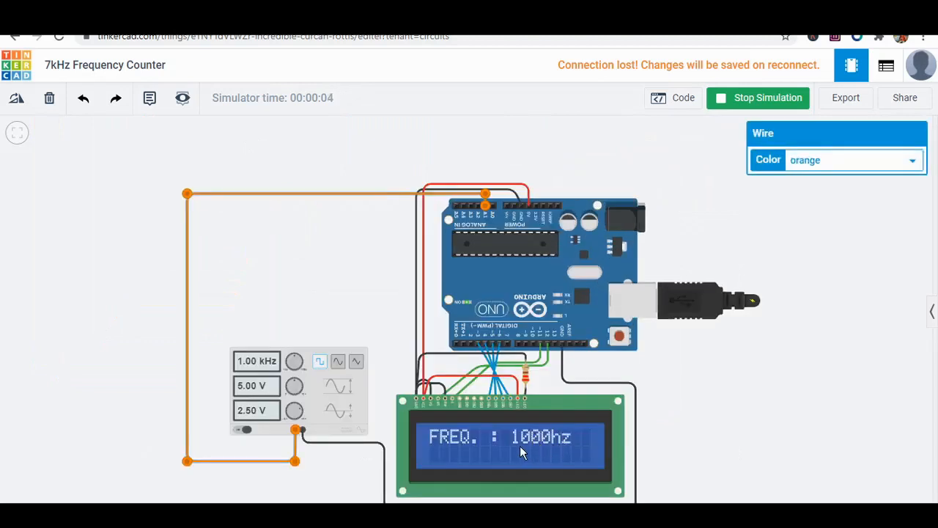
Set the function generator's frequency to 300 Hz while the simulation runs to test the LCD reading.
{"action": "left_click_drag", "start_coordinate": [363, 331], "coordinate": [349, 288]}
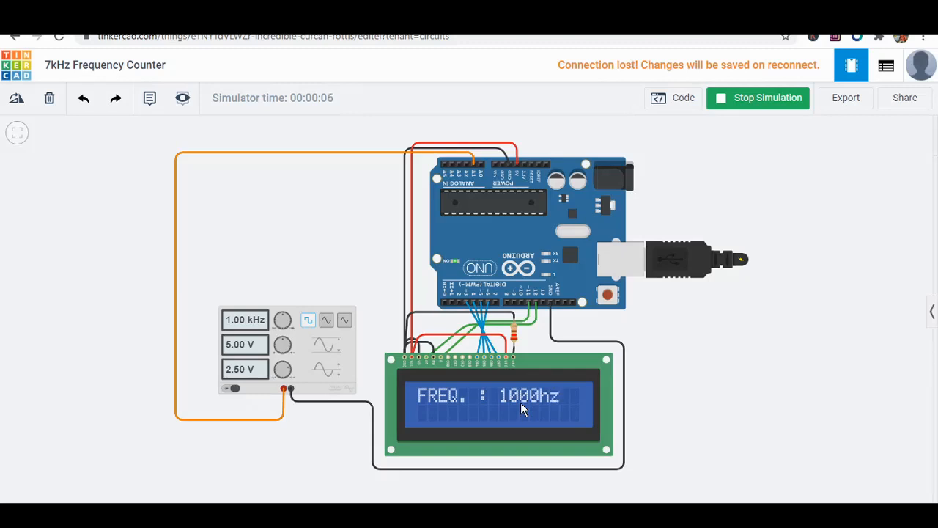
{"action": "left_click", "coordinate": [331, 350]}
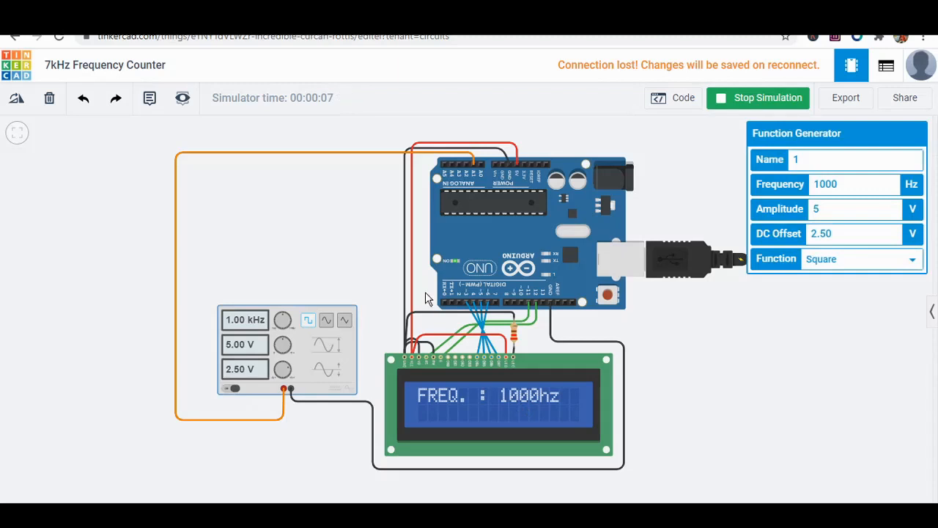
{"action": "left_click", "coordinate": [819, 185]}
{"action": "key", "text": "BackSpace"}
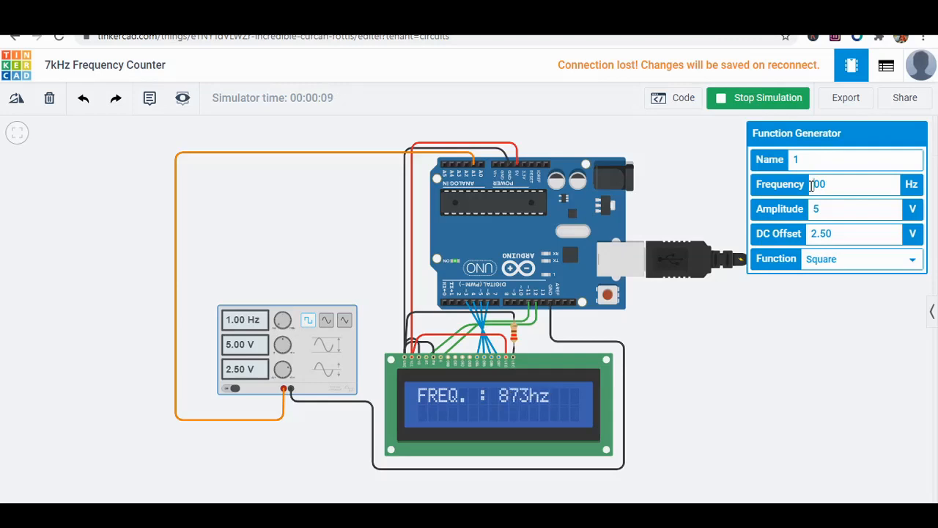
{"action": "type", "text": "3"}
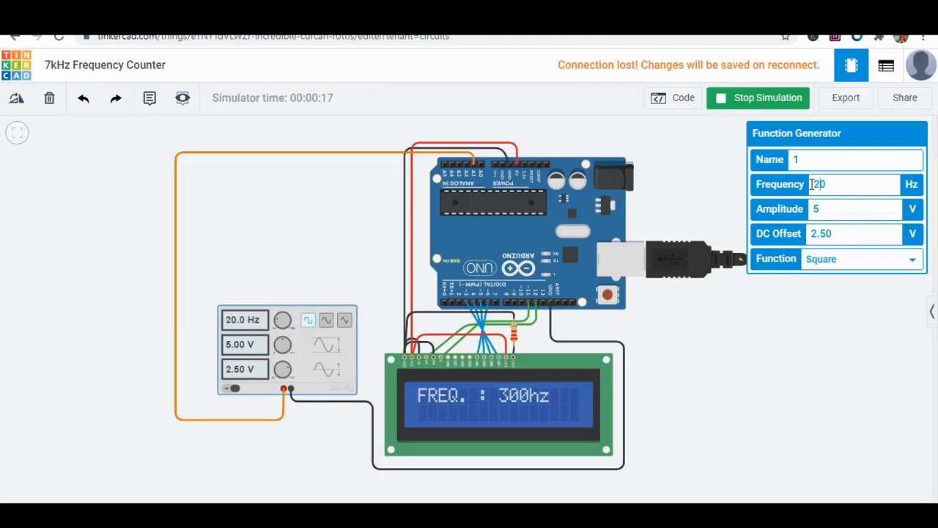
Raise the function generator's frequency to 2200 Hz and check the reading on the LCD.
{"action": "type", "text": "220"}
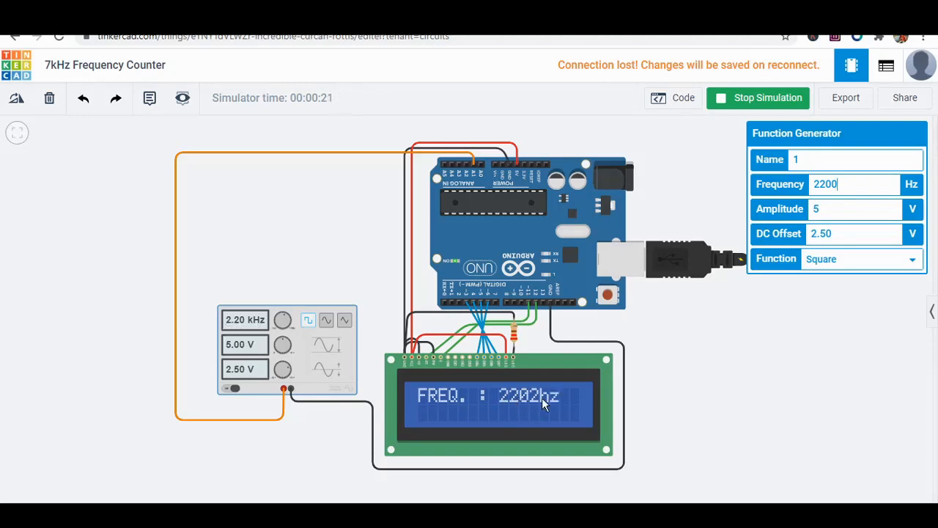
{"action": "scroll", "coordinate": [542, 397], "scroll_direction": "up", "scroll_amount": 2}
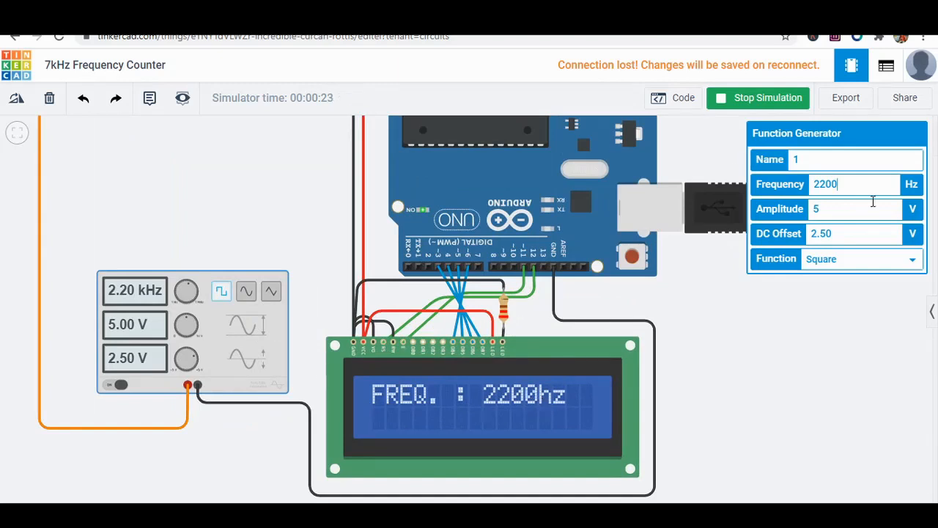
Set the function generator's frequency to 5500 Hz and compare it with the LCD reading.
{"action": "key", "text": "Left"}
{"action": "key", "text": "BackSpace"}
{"action": "key", "text": "BackSpace"}
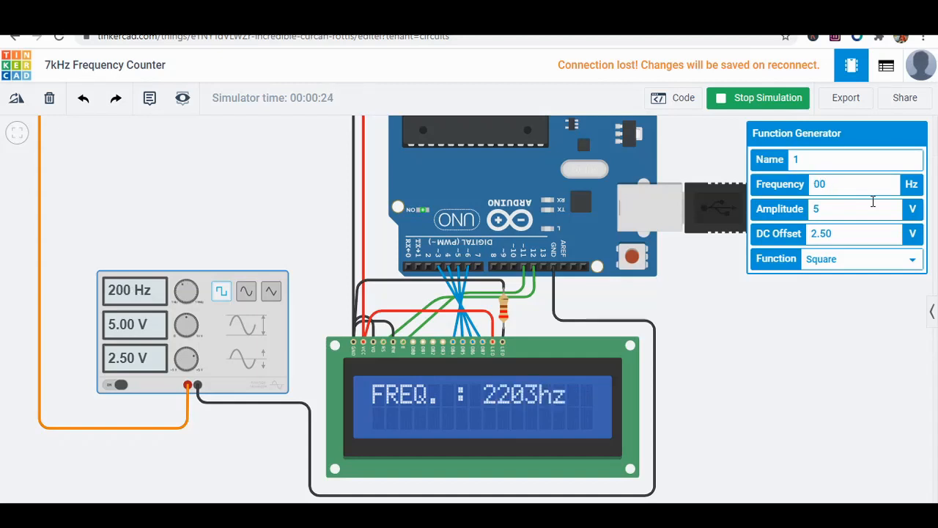
{"action": "type", "text": "55"}
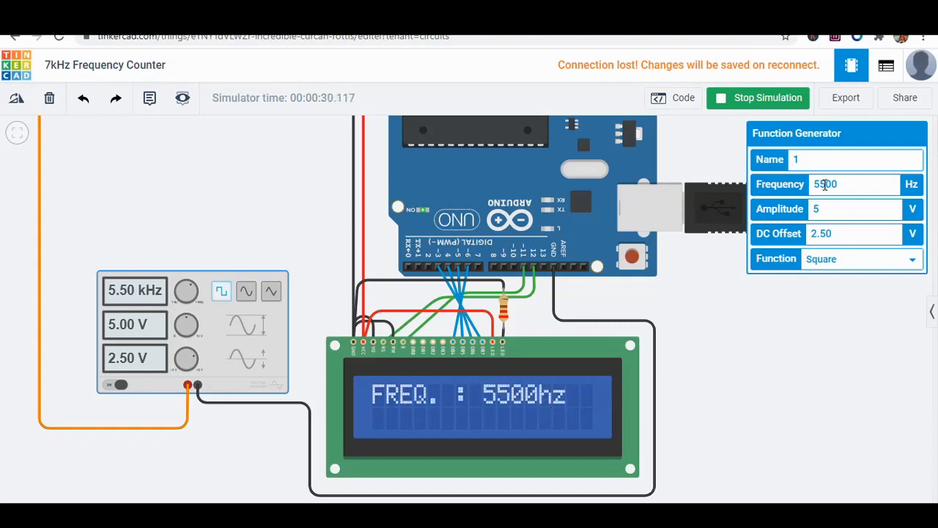
Test the counter with the function generator's frequency set to 6300 Hz.
{"action": "key", "text": "BackSpace"}
{"action": "key", "text": "BackSpace"}
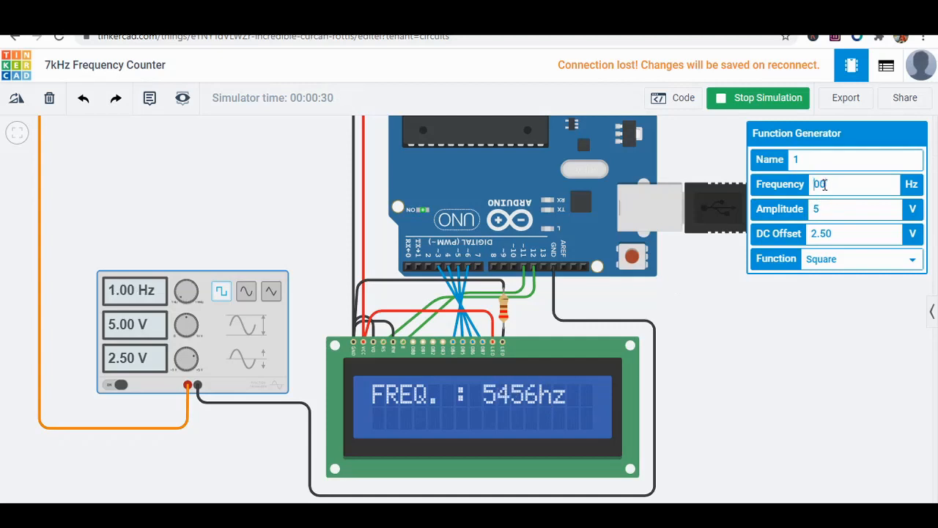
{"action": "type", "text": "63"}
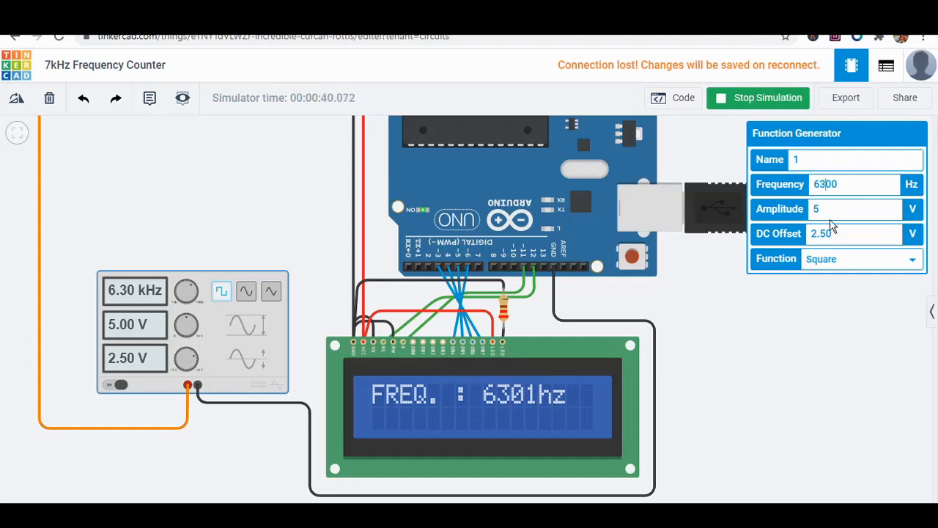
Set the function generator's frequency to 7000 Hz to test the counter at its 7 kHz limit.
{"action": "key", "text": "BackSpace"}
{"action": "key", "text": "BackSpace"}
{"action": "type", "text": "7"}
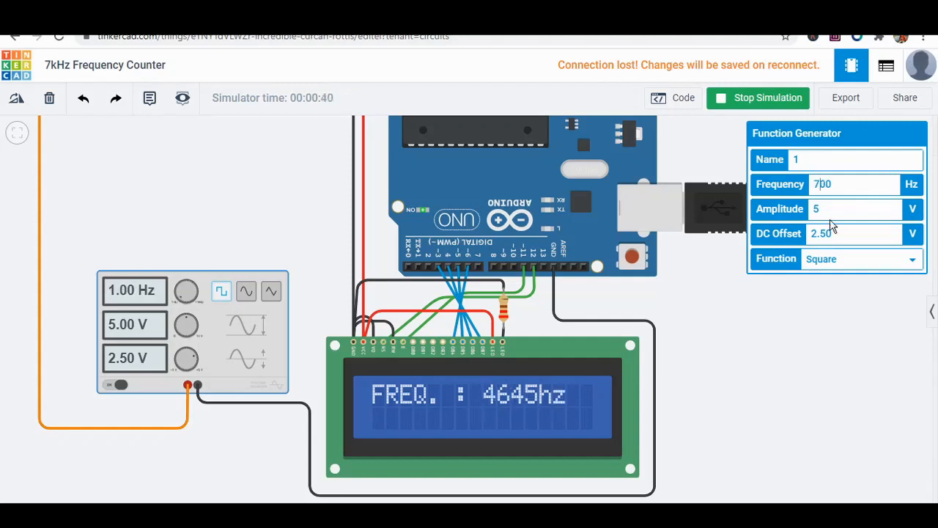
{"action": "type", "text": "00"}
{"action": "key", "text": "BackSpace"}
{"action": "key", "text": "BackSpace"}
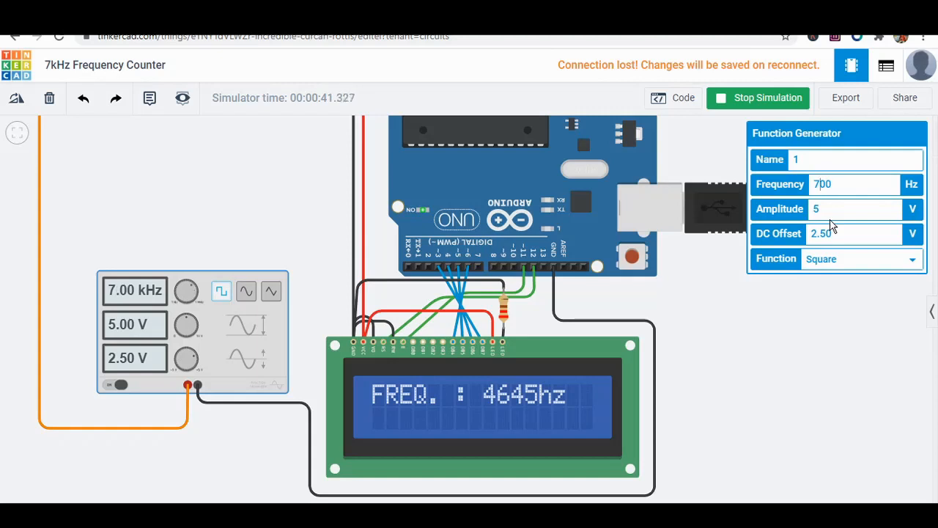
{"action": "type", "text": "0"}
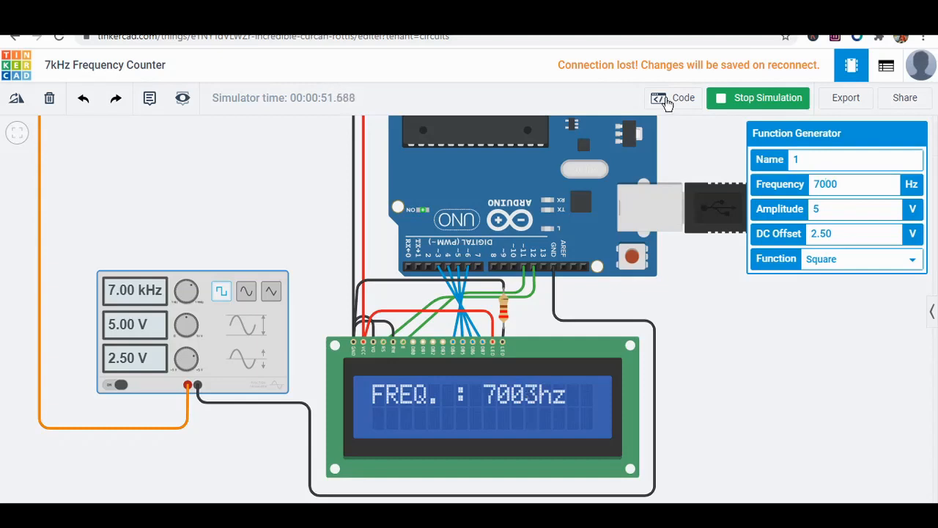
Stop the simulation, deselect the function generator and bring the whole circuit into view.
{"action": "left_click", "coordinate": [750, 102]}
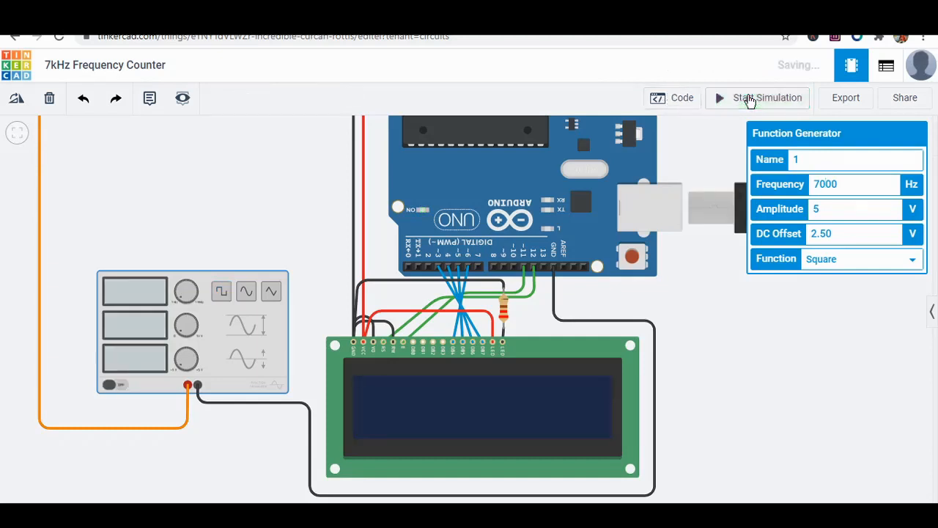
{"action": "left_click", "coordinate": [696, 152]}
{"action": "scroll", "coordinate": [696, 153], "scroll_direction": "down", "scroll_amount": 3}
{"action": "left_click_drag", "start_coordinate": [697, 153], "coordinate": [632, 217]}
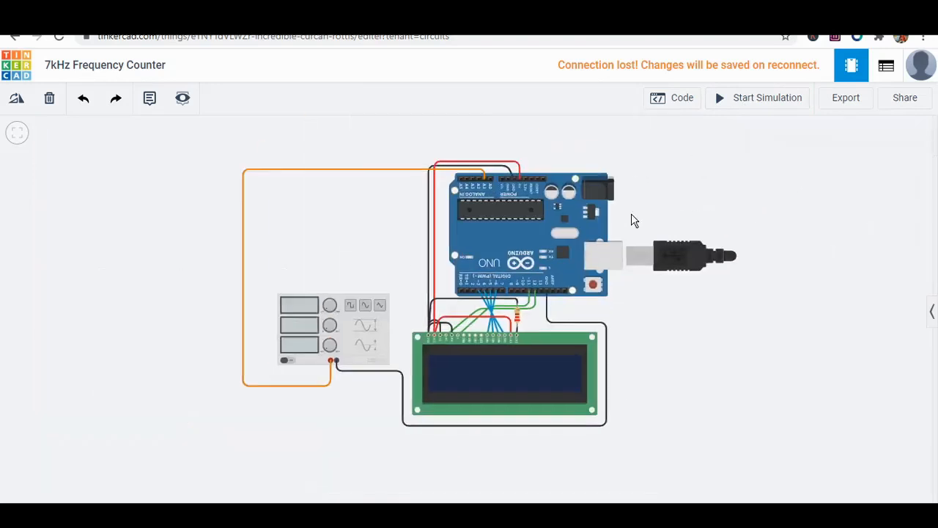
{"action": "scroll", "coordinate": [632, 218], "scroll_direction": "up", "scroll_amount": 2}
{"action": "scroll", "coordinate": [632, 216], "scroll_direction": "down", "scroll_amount": 2}
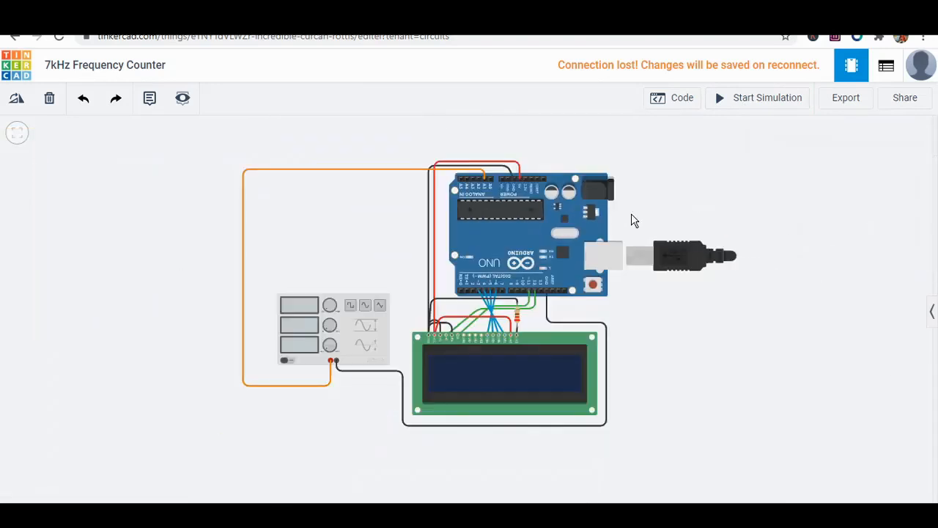